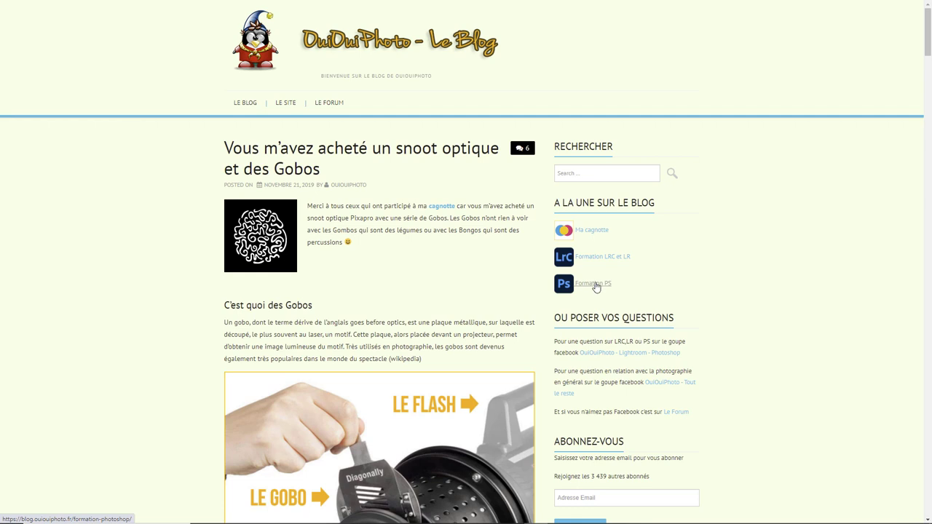
Step: Scroll down to the 'C'est quoi des Gobos' section with its flash, gobo and optical snoot diagram
scroll(513, 229, "down", 2)
scroll(512, 229, "down", 2)
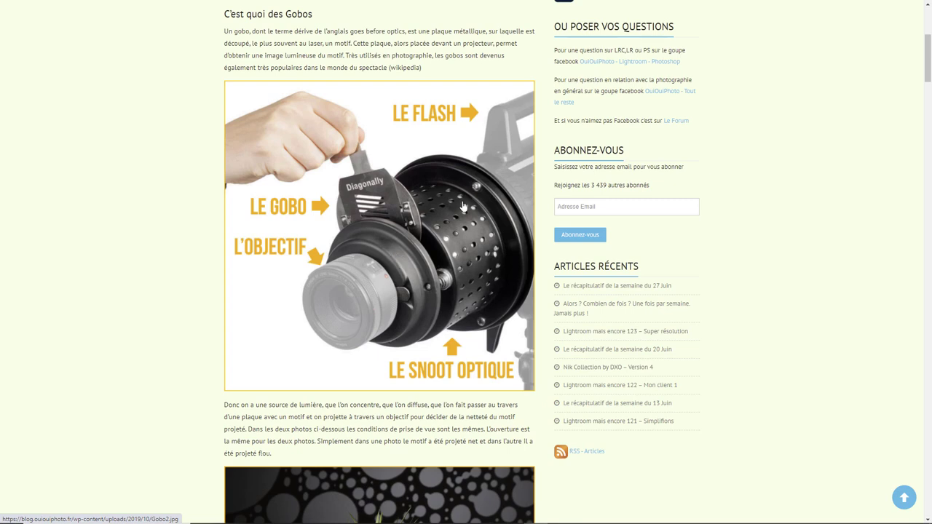
scroll(463, 205, "down", 3)
scroll(464, 199, "down", 2)
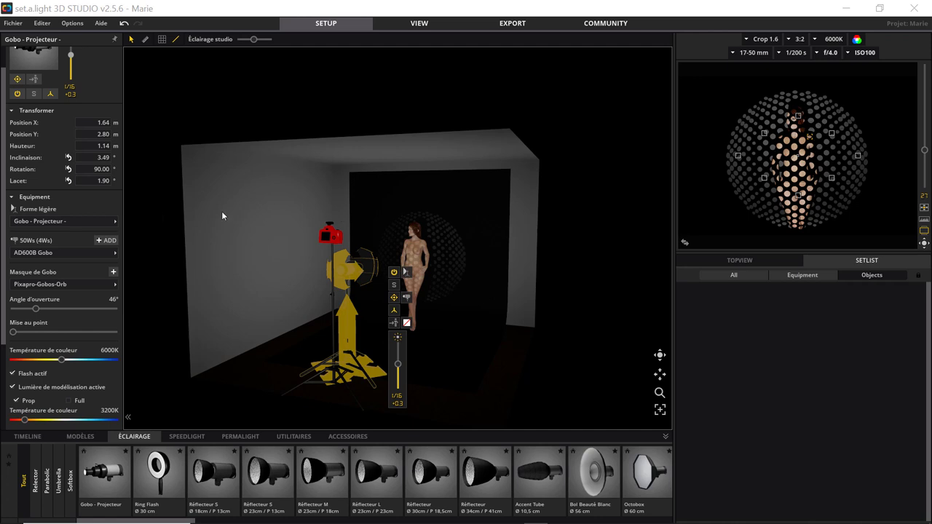
Step: Open the Masque de Gobo Select Template list and scroll past the numbered templates to the Pixapro patterns
left_click(114, 285)
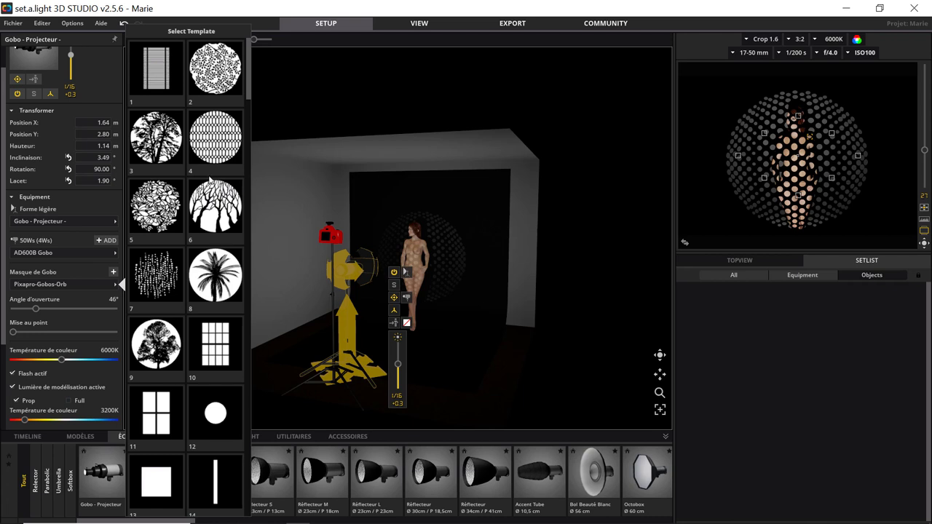
scroll(195, 238, "down", 1)
scroll(195, 238, "down", 1)
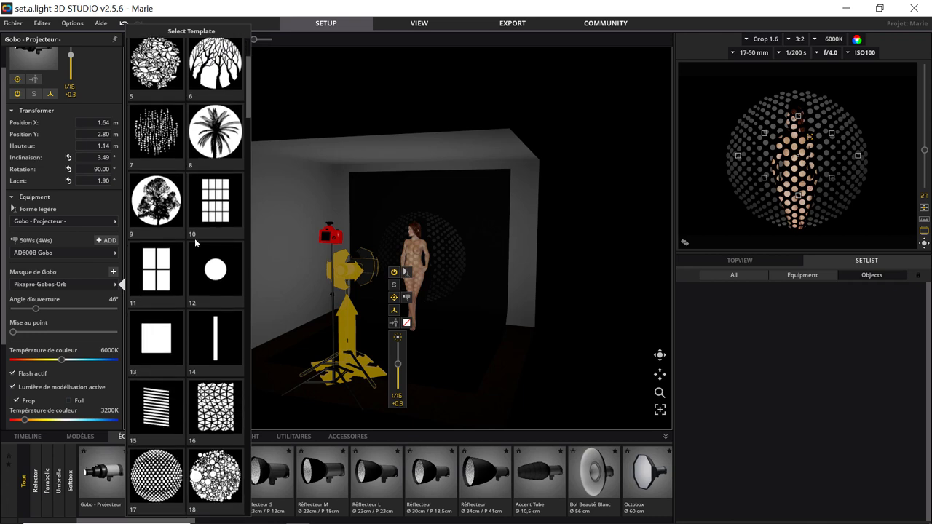
scroll(194, 238, "down", 5)
scroll(204, 269, "down", 1)
scroll(208, 284, "down", 2)
scroll(207, 284, "down", 2)
scroll(209, 285, "down", 3)
scroll(209, 286, "down", 2)
scroll(208, 285, "down", 3)
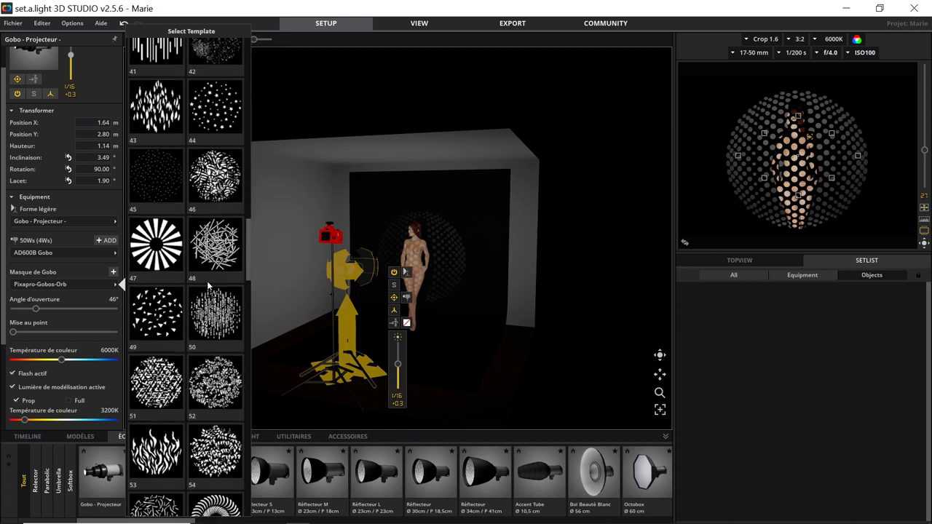
scroll(209, 285, "down", 3)
scroll(208, 286, "down", 3)
scroll(209, 286, "down", 4)
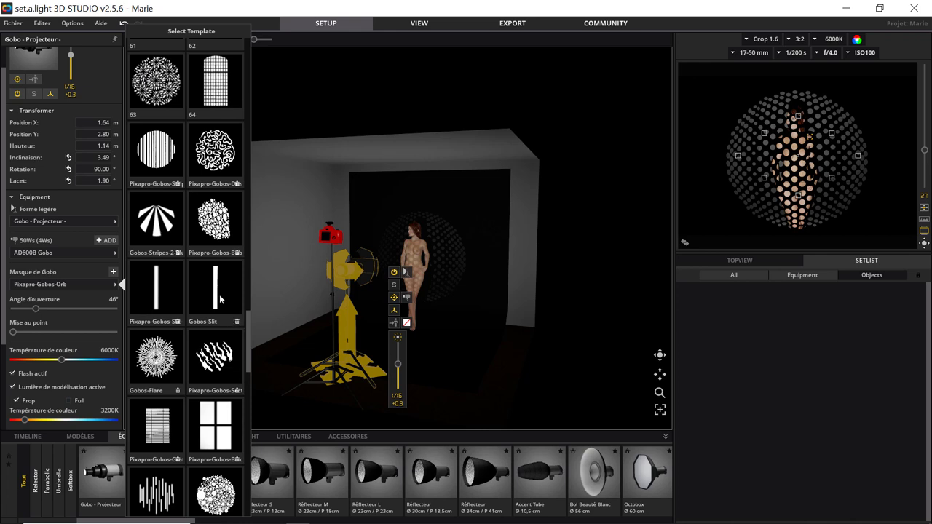
scroll(220, 300, "down", 1)
scroll(220, 300, "down", 1)
scroll(220, 299, "down", 1)
scroll(220, 298, "down", 1)
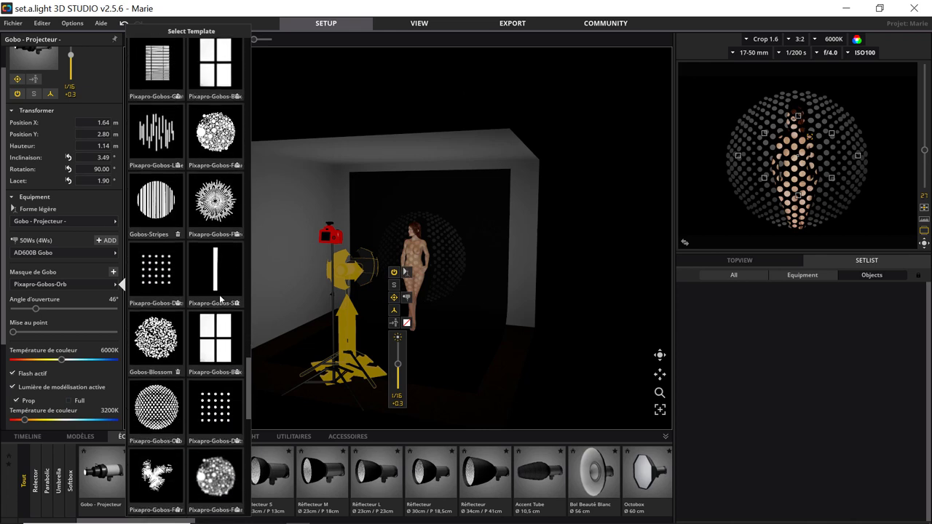
scroll(219, 294, "up", 1)
scroll(220, 299, "up", 2)
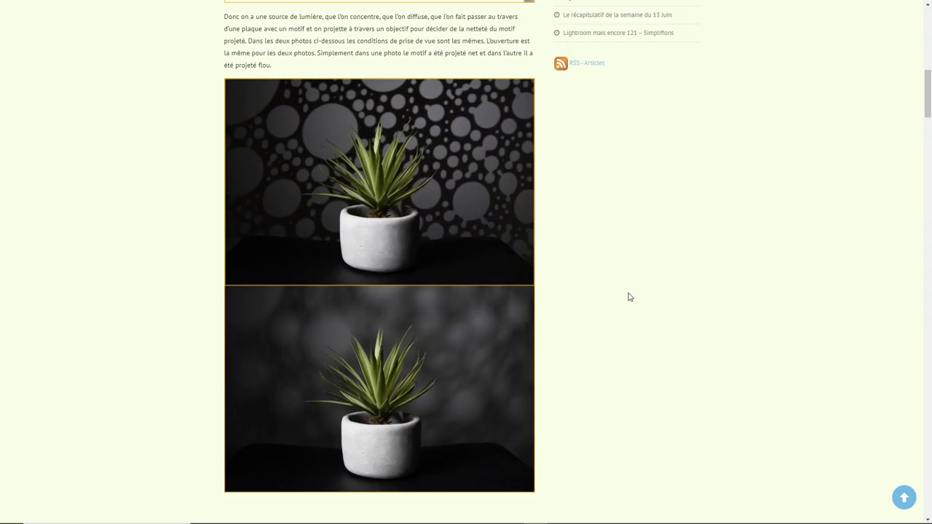
Step: Scroll the blog to 'Les motifs disponibles' and review the grid of 24 gobo patterns
scroll(629, 297, "down", 1)
scroll(630, 297, "down", 5)
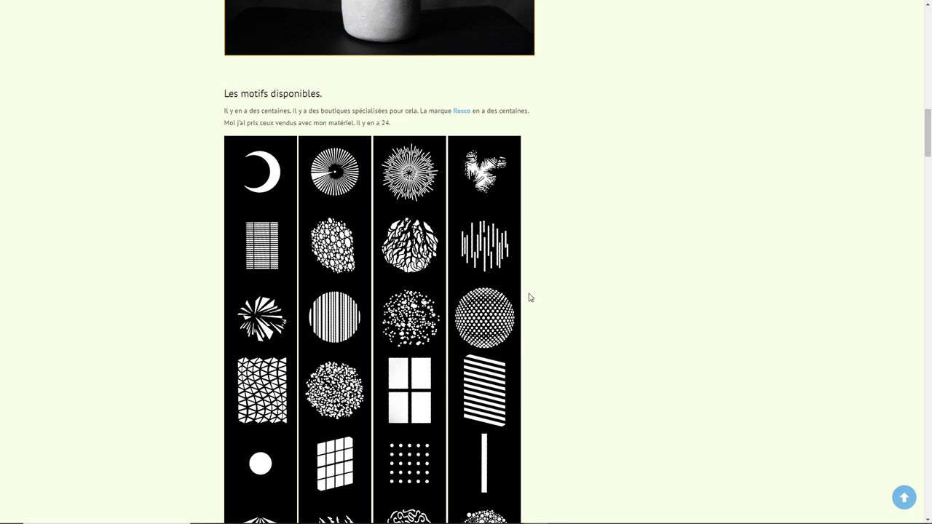
scroll(558, 301, "down", 1)
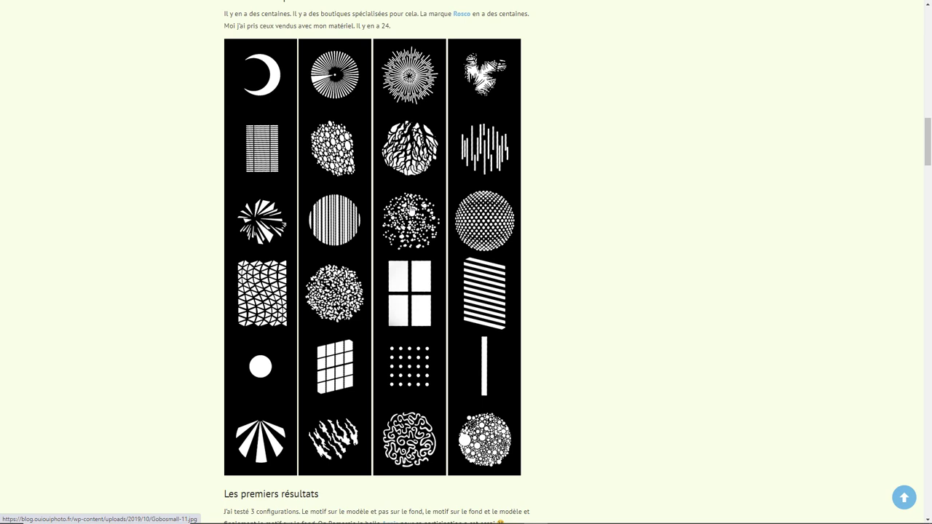
scroll(410, 210, "down", 2)
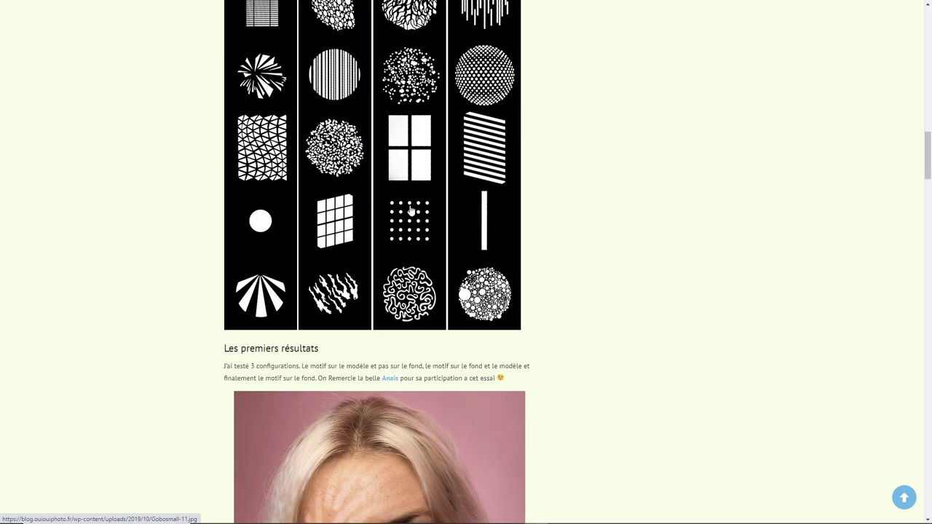
scroll(410, 210, "up", 3)
scroll(410, 209, "up", 2)
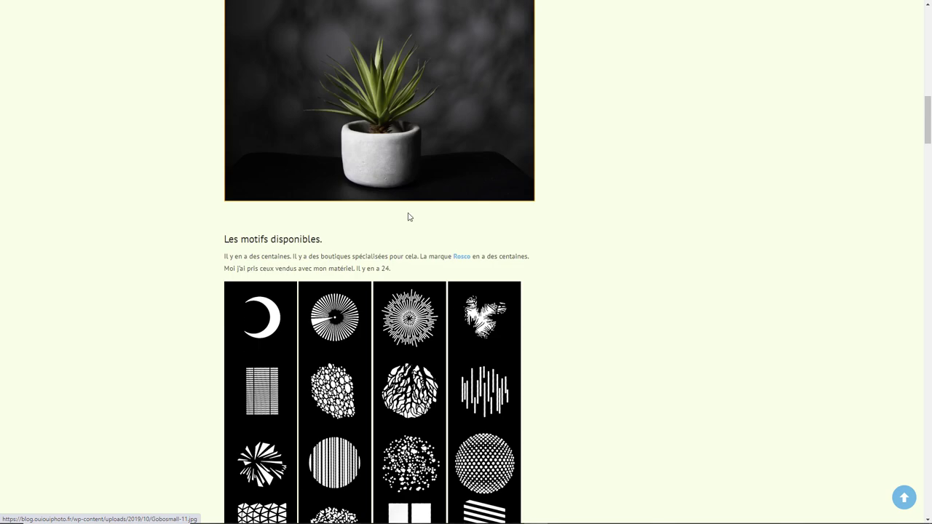
scroll(408, 216, "down", 2)
scroll(409, 234, "down", 1)
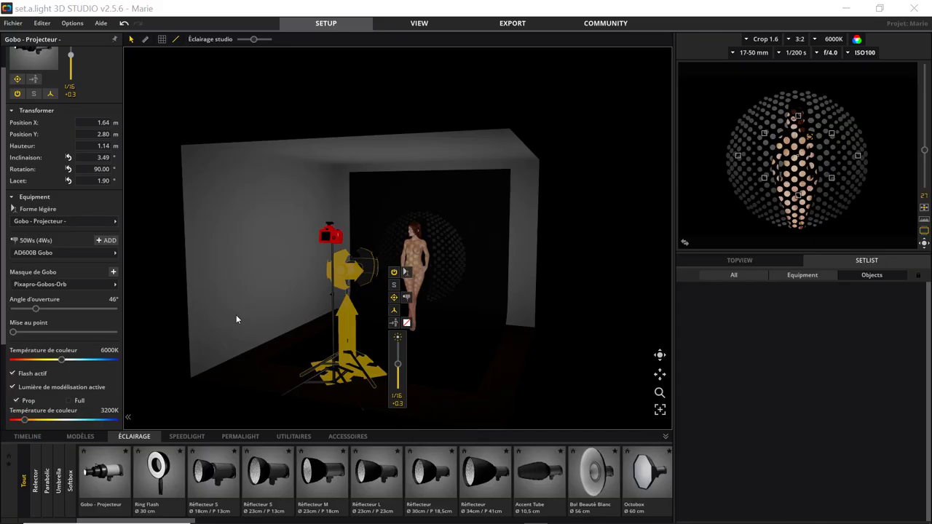
Step: Open the 'Ajouter une image prédéfinie' dialog from the + beside Masque de Gobo
left_click(113, 271)
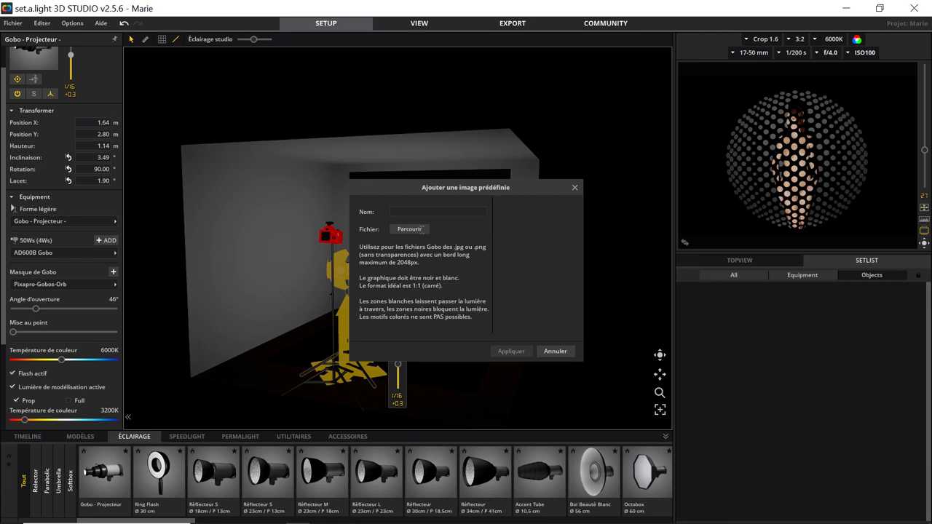
Step: Browse to Pixapro-Gobos-Forest.png and apply it as the projector's gobo mask
left_click(422, 230)
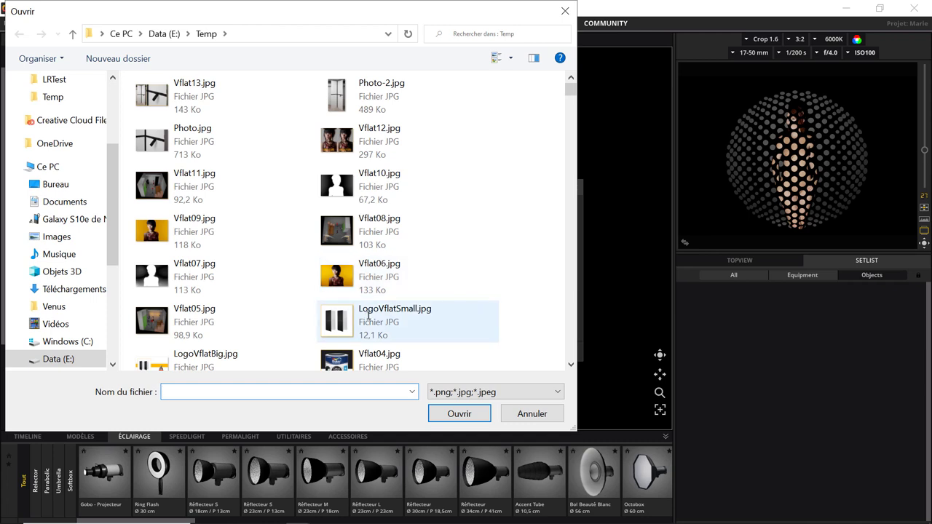
type("pixa")
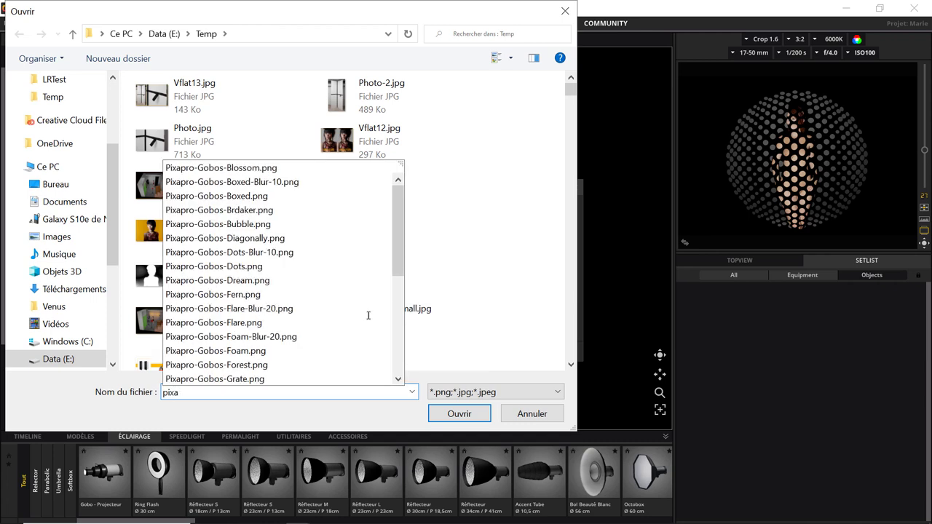
left_click(272, 364)
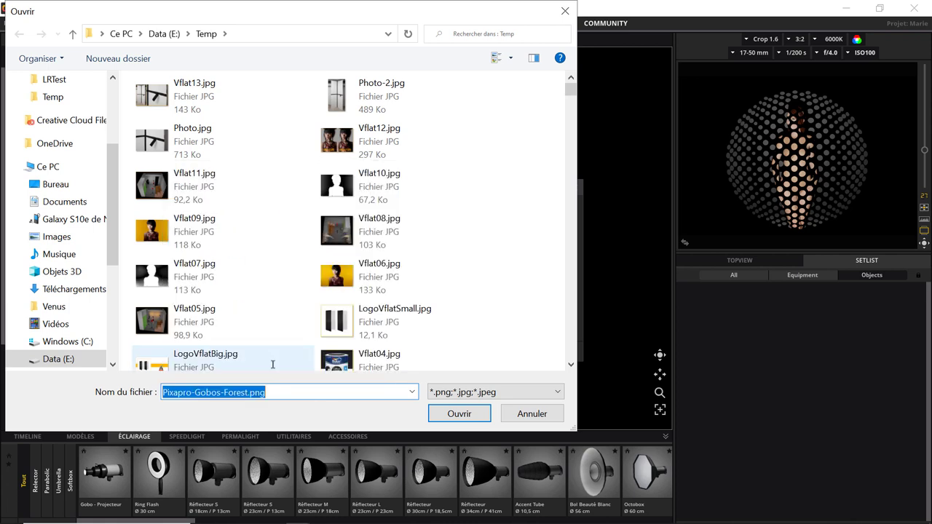
left_click(459, 413)
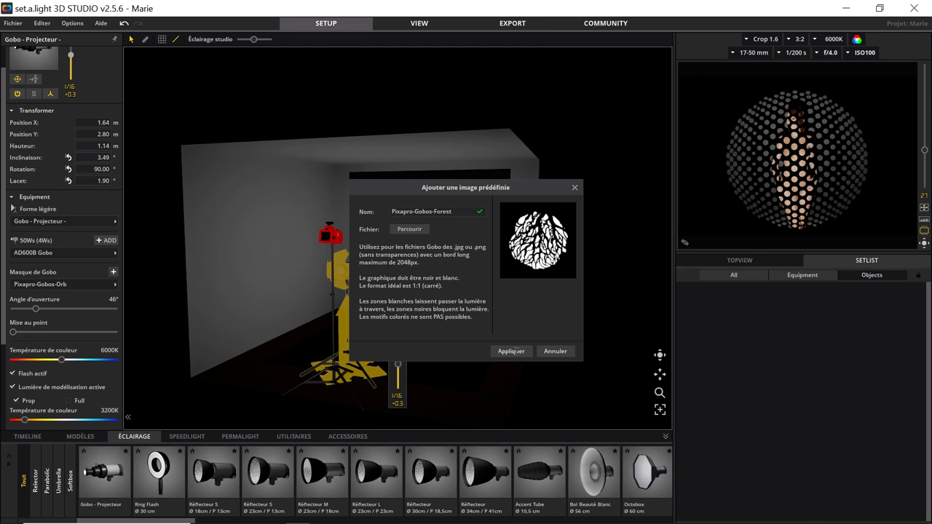
left_click(512, 351)
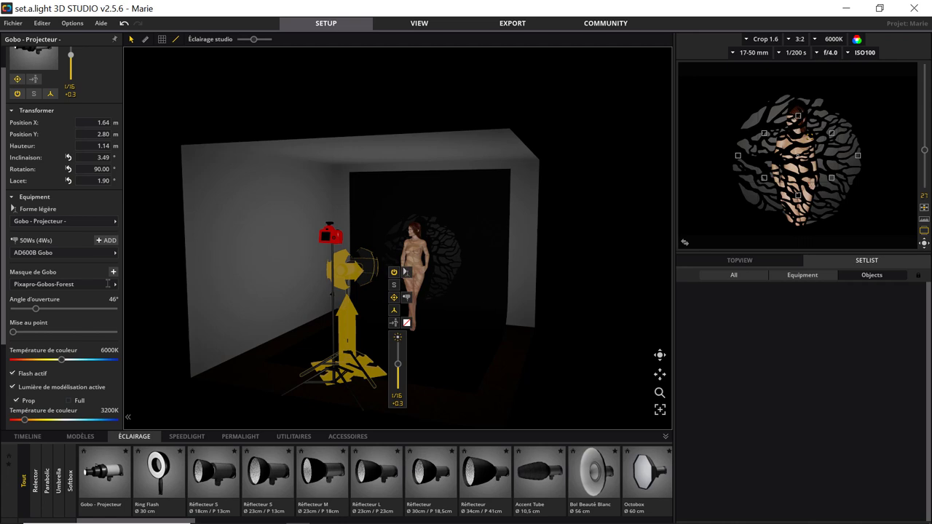
Step: Scroll through the Select Template gobo list, then close it with Pixapro-Gobos-Forest still applied
left_click(113, 285)
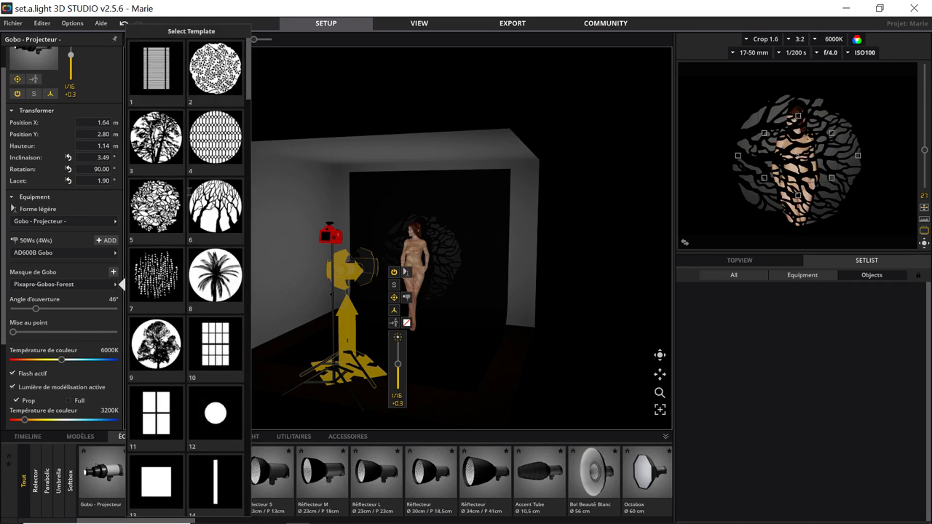
scroll(197, 182, "down", 2)
scroll(201, 180, "down", 2)
scroll(204, 179, "down", 1)
scroll(204, 180, "up", 1)
scroll(204, 180, "up", 1)
scroll(204, 180, "up", 1)
scroll(204, 180, "up", 2)
scroll(204, 180, "up", 1)
scroll(213, 217, "down", 2)
scroll(211, 226, "down", 3)
scroll(209, 237, "down", 3)
scroll(206, 251, "down", 3)
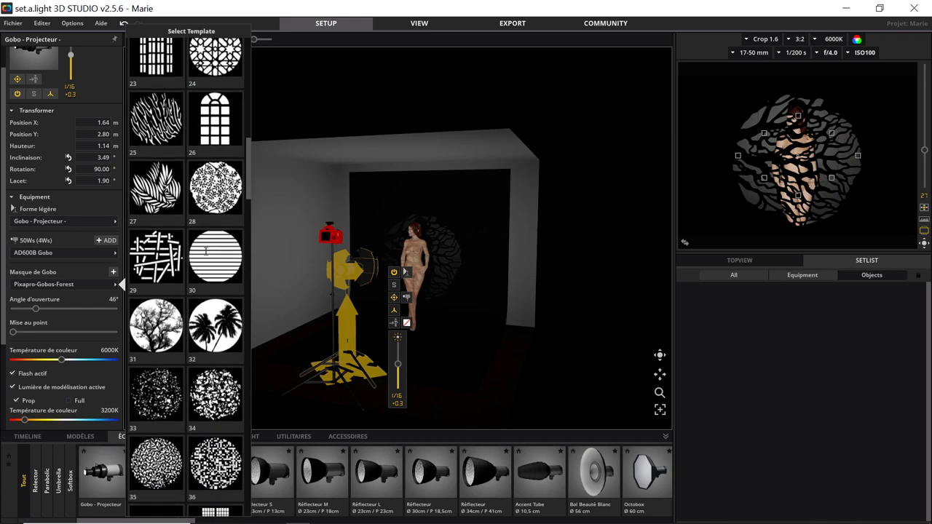
scroll(206, 251, "down", 3)
scroll(205, 250, "down", 3)
scroll(203, 250, "down", 3)
scroll(201, 248, "down", 3)
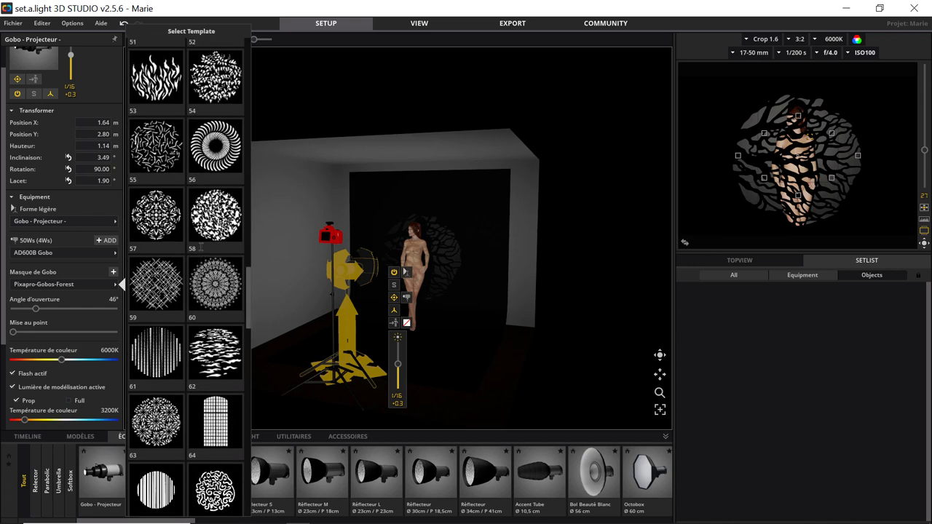
scroll(201, 248, "down", 3)
scroll(201, 248, "down", 3)
scroll(201, 248, "down", 3)
scroll(201, 248, "down", 3)
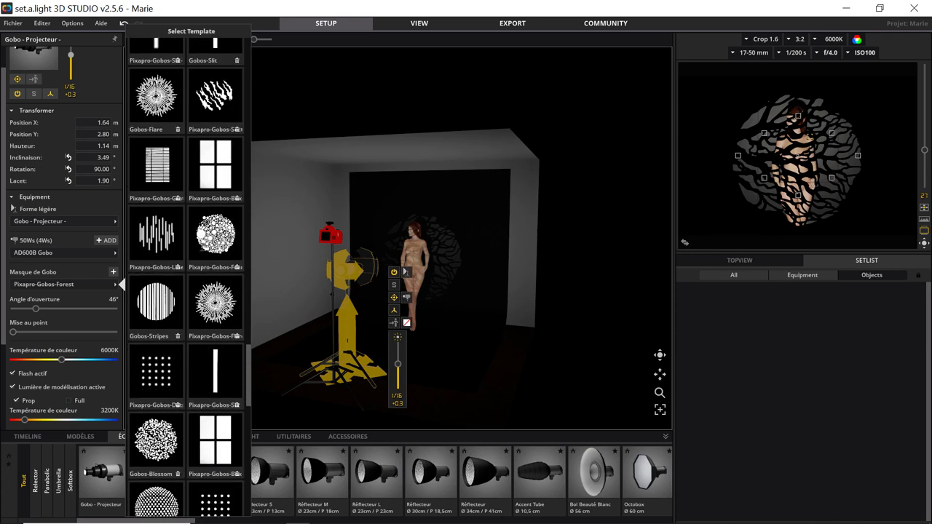
scroll(201, 249, "down", 2)
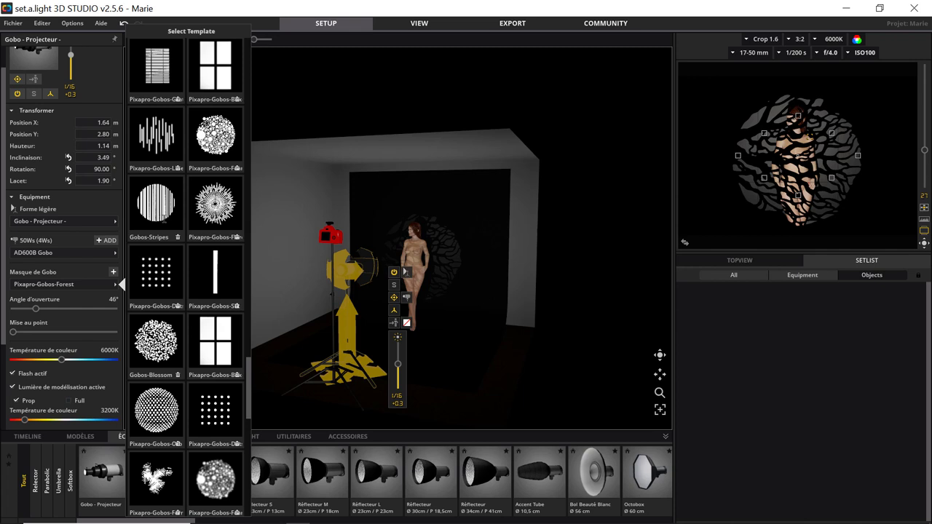
left_click(87, 297)
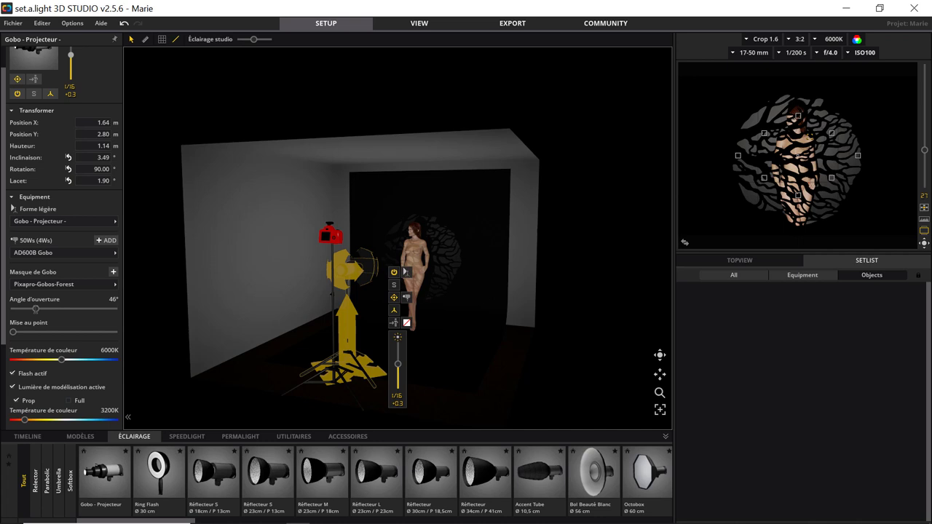
Step: Widen the gobo projector's Angle d'ouverture from 46° to 94°
mouse_move(36, 308)
left_mouse_down()
mouse_move(66, 309)
mouse_move(21, 308)
mouse_move(46, 309)
left_mouse_up()
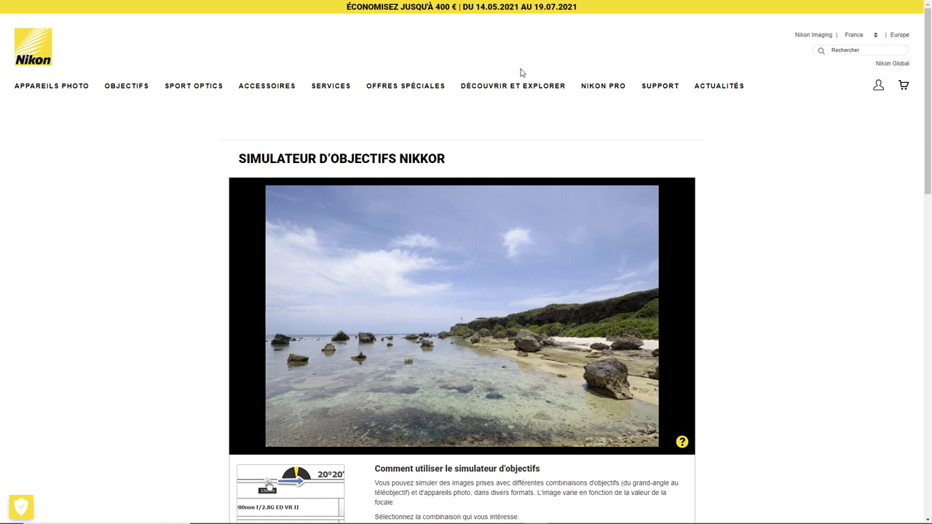
Step: Set the NIKKOR simulator's focal length to 89mm, then 60mm, then 27mm to compare views
scroll(543, 107, "down", 3)
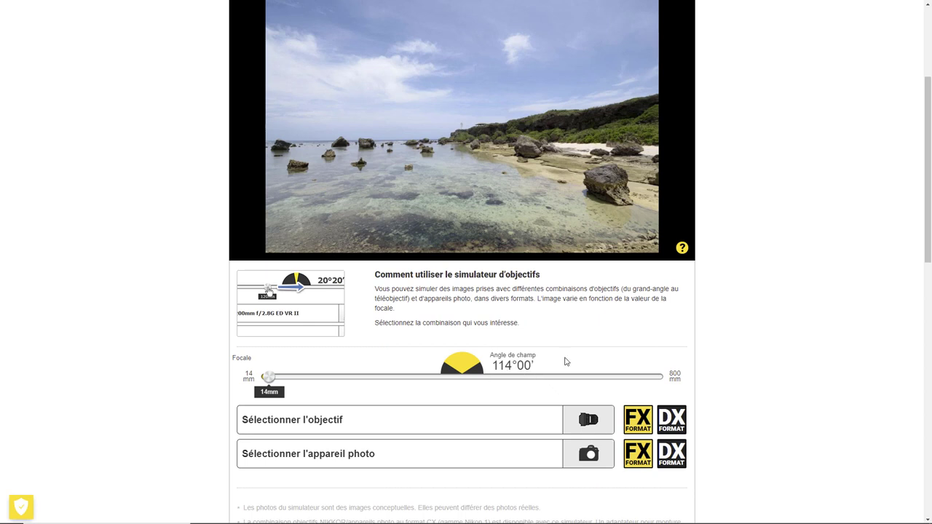
scroll(619, 325, "down", 2)
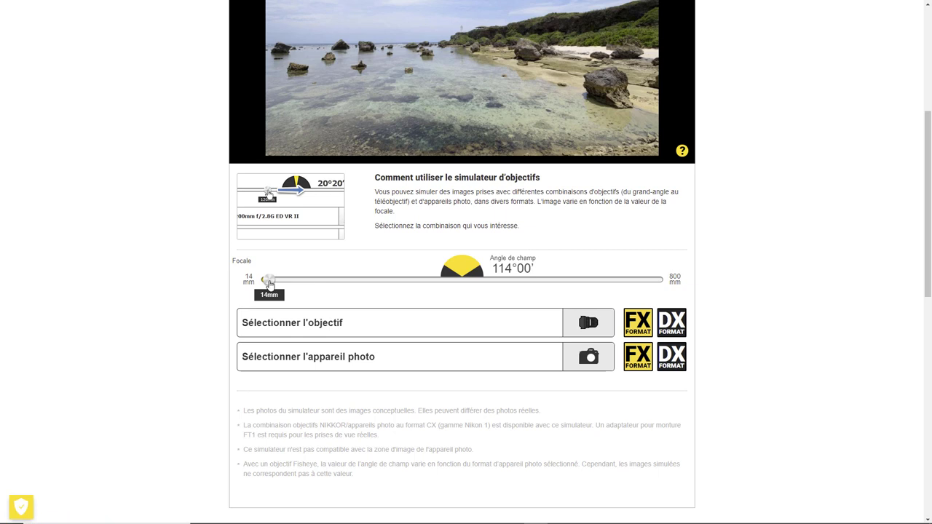
left_click_drag(269, 284, 305, 284)
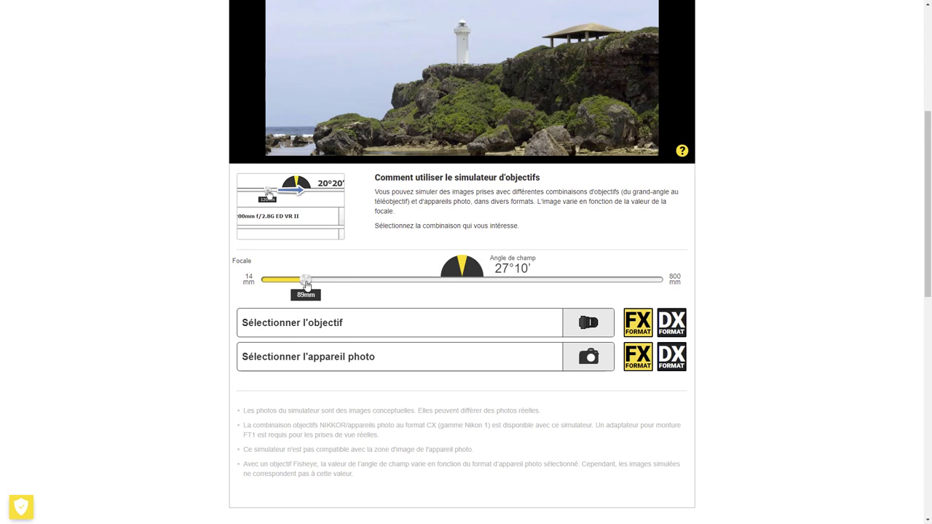
left_click_drag(305, 285, 288, 285)
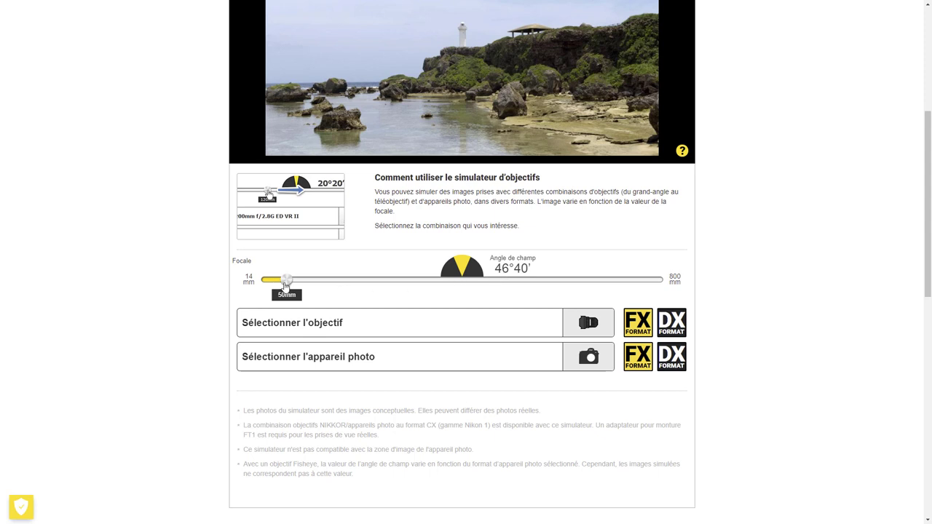
left_click_drag(287, 284, 275, 285)
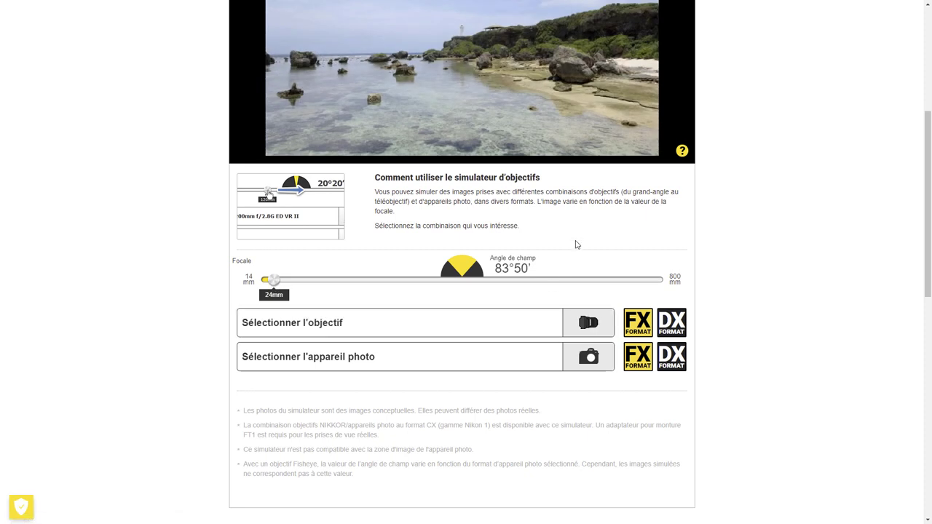
scroll(579, 244, "up", 4)
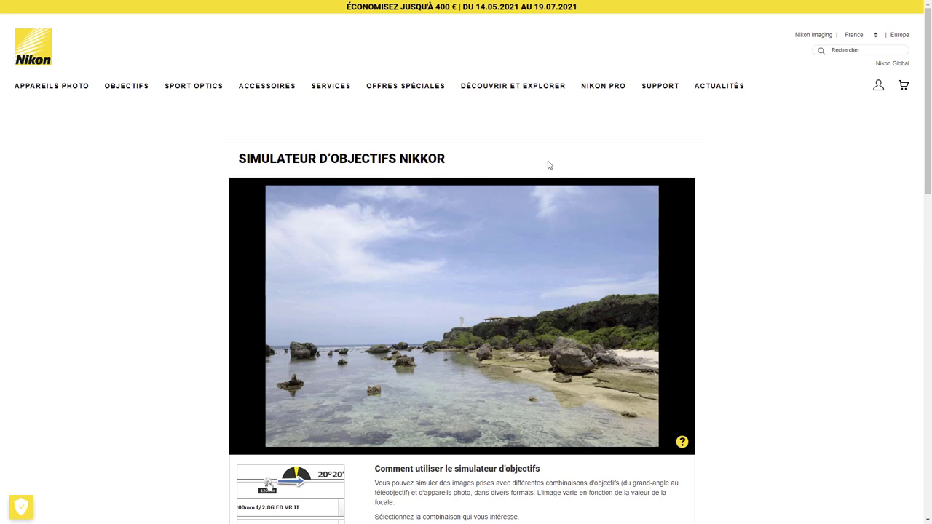
scroll(548, 166, "down", 3)
scroll(542, 167, "down", 2)
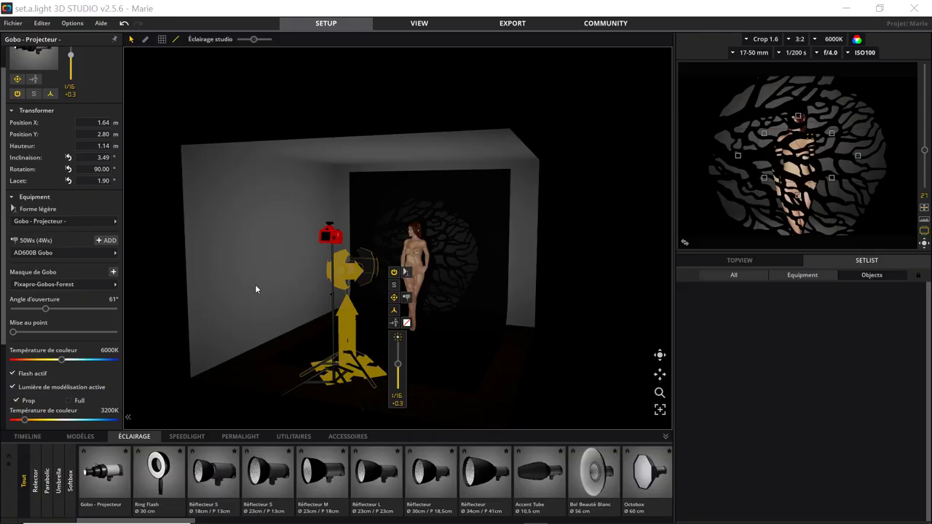
Step: Reset the gobo Angle d'ouverture to 46°, then widen it to 86° to fill the backdrop
left_click(45, 308)
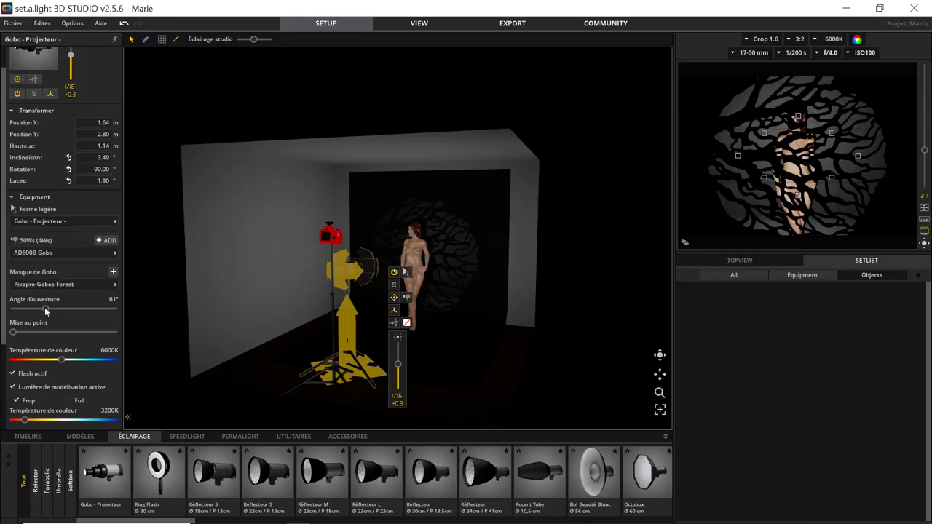
left_click_drag(44, 307, 34, 308)
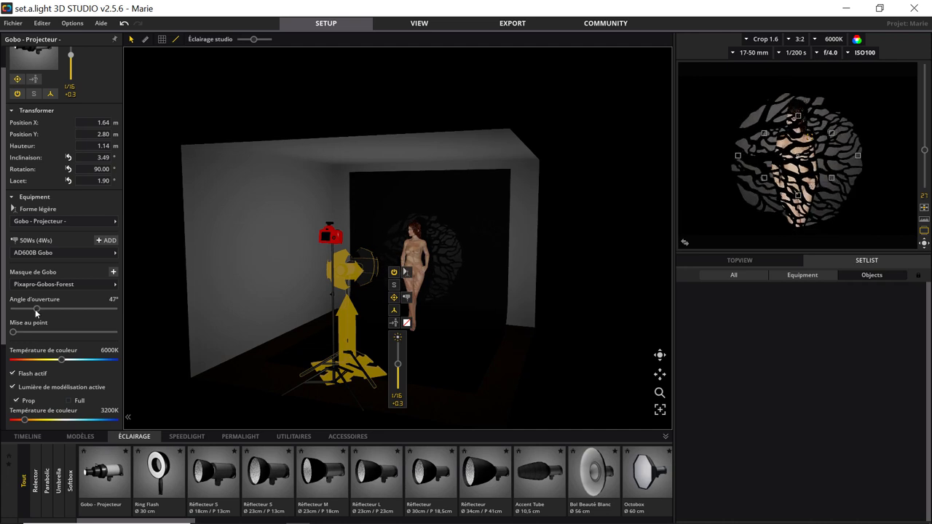
left_click_drag(35, 308, 35, 310)
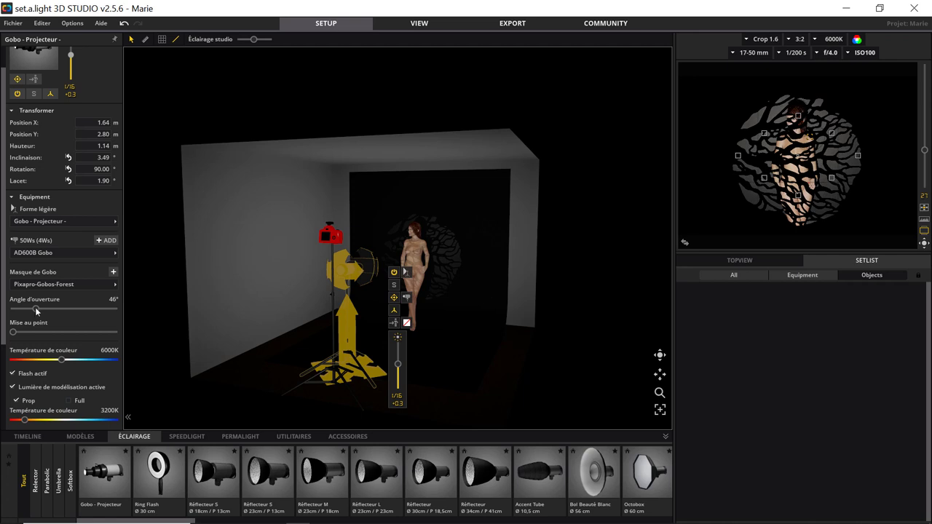
left_click_drag(35, 309, 61, 310)
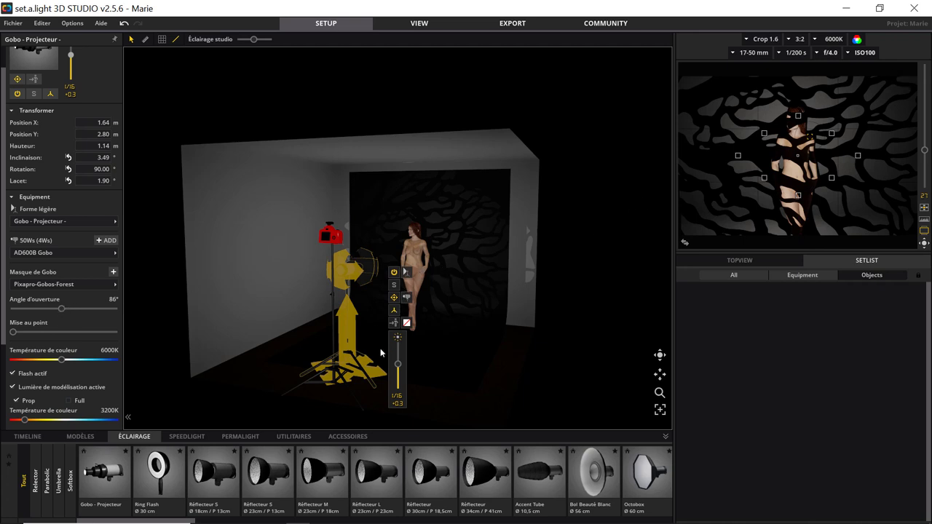
Step: Set the camera's focal length to 50 mm, then reselect the gobo projector
left_click(333, 335)
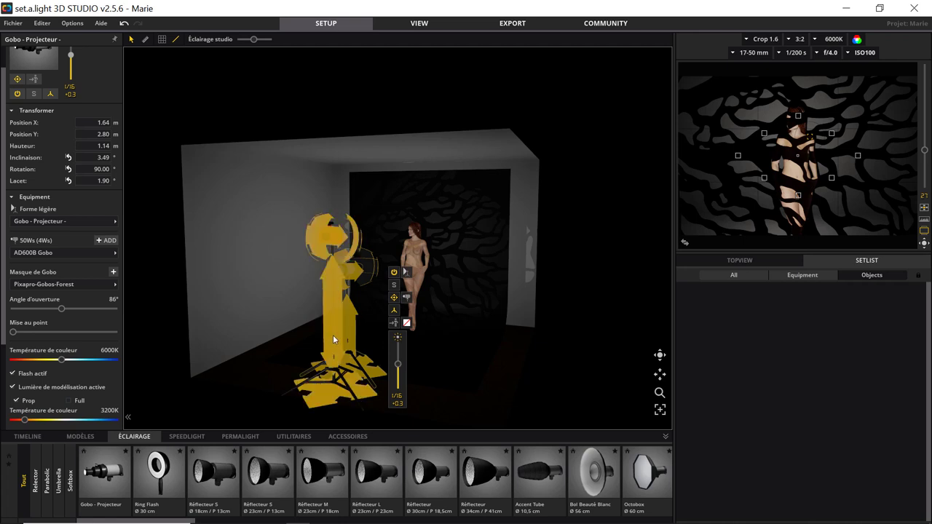
left_click_drag(369, 338, 370, 311)
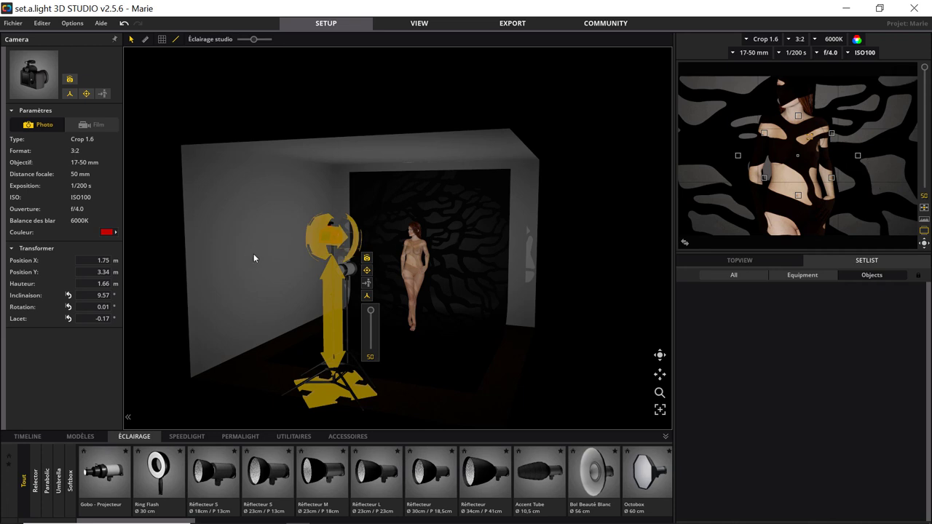
left_click(353, 318)
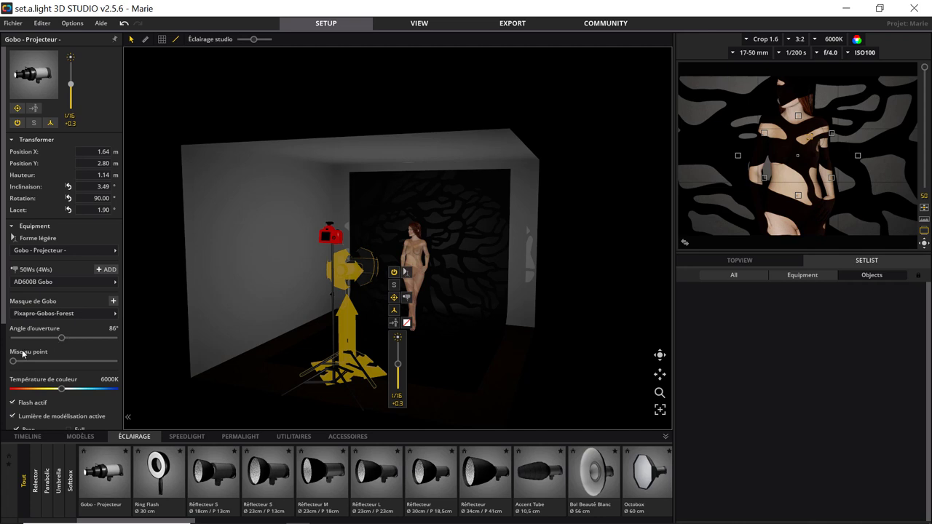
mouse_move(13, 363)
left_mouse_down()
mouse_move(64, 362)
mouse_move(29, 362)
left_mouse_up()
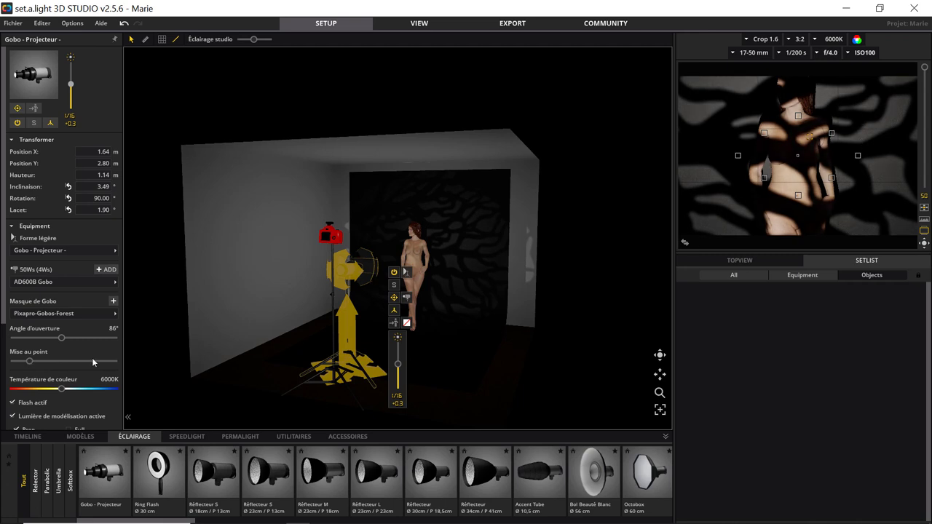
mouse_move(29, 363)
left_mouse_down()
mouse_move(62, 361)
mouse_move(12, 362)
left_mouse_up()
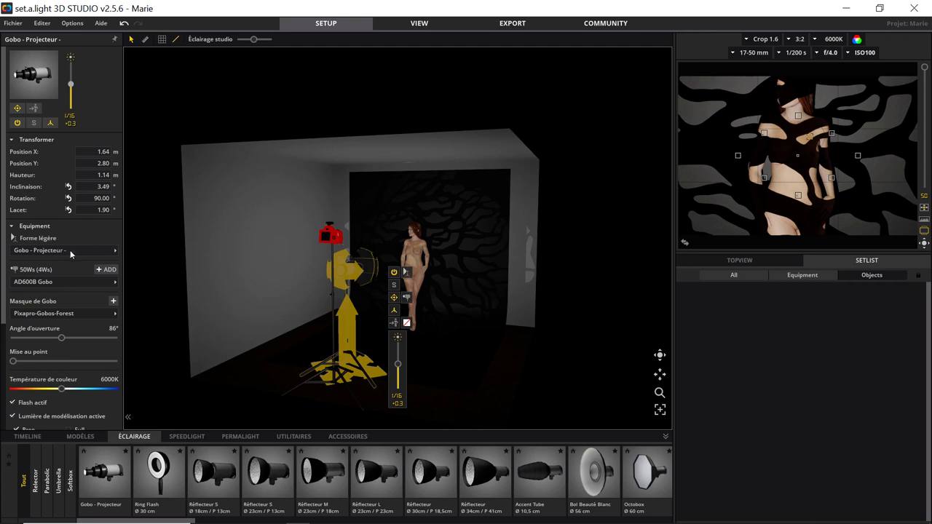
Step: Switch the Gobo - Projecteur's 'Flash actif' off and back on so Forest leaf shadows cross the model
scroll(73, 248, "down", 3)
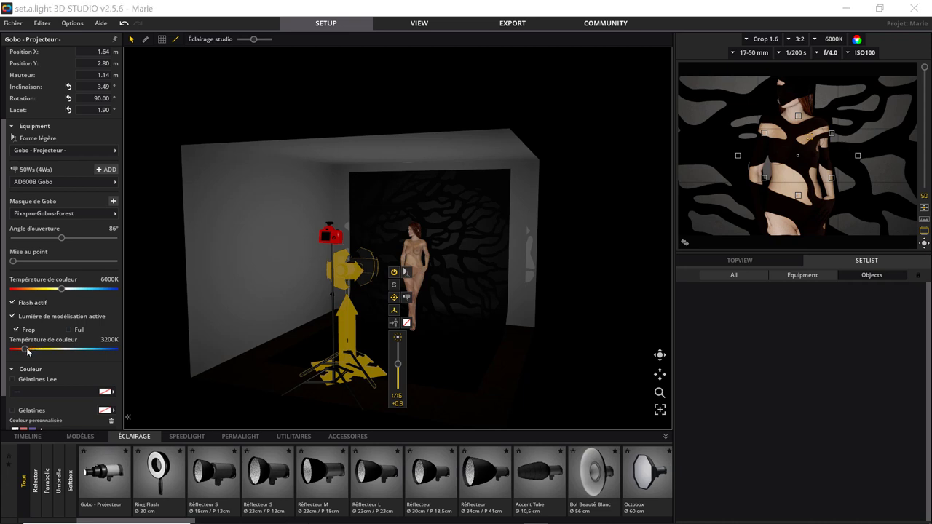
left_click(14, 304)
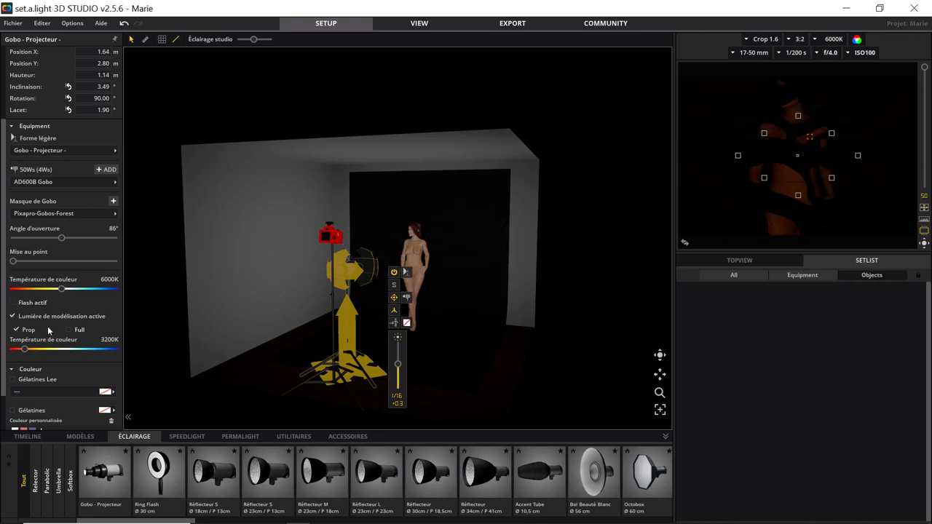
left_click(13, 302)
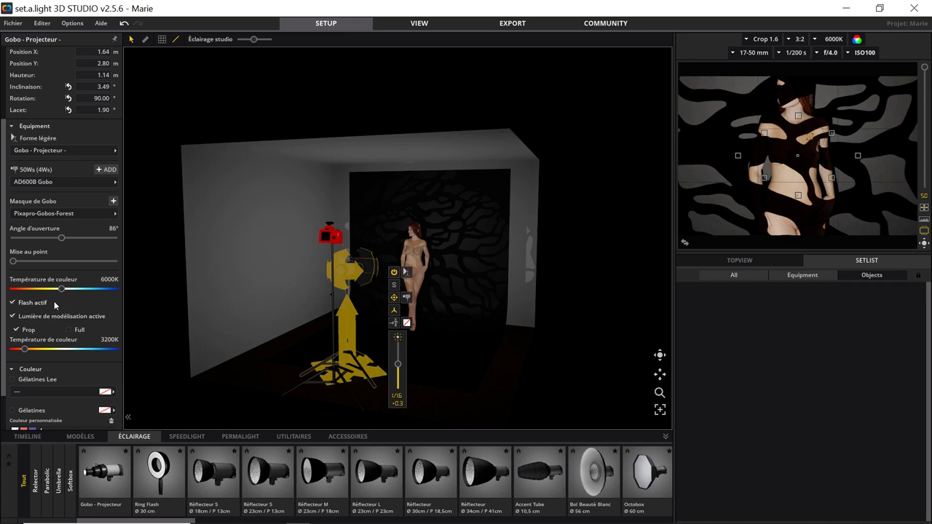
scroll(84, 260, "down", 1)
scroll(84, 259, "down", 1)
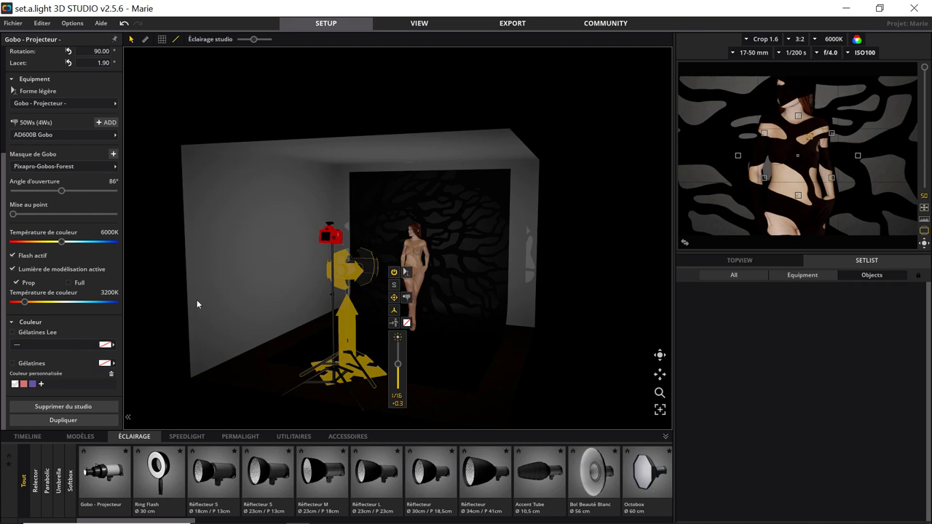
scroll(86, 219, "up", 3)
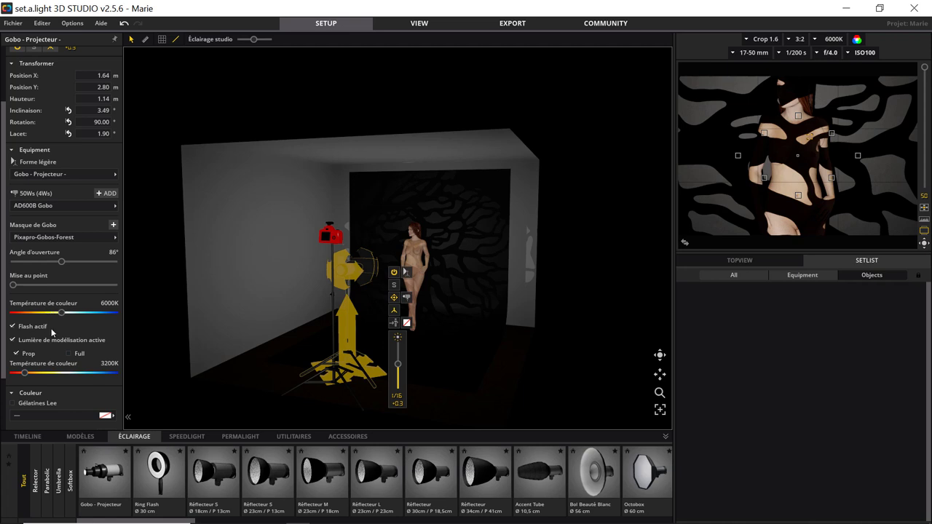
Step: Show the TIMELINE of saved shots below the Forest gobo studio view
scroll(61, 299, "down", 1)
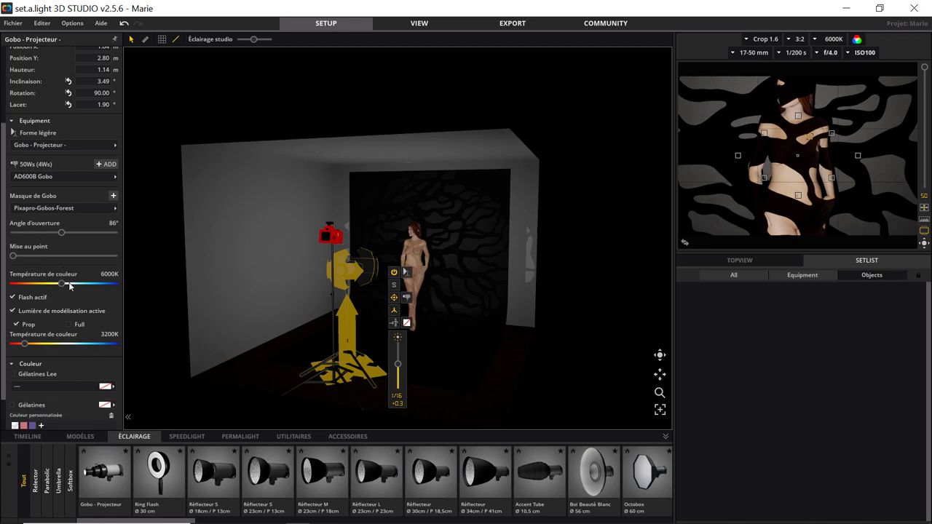
scroll(67, 285, "down", 1)
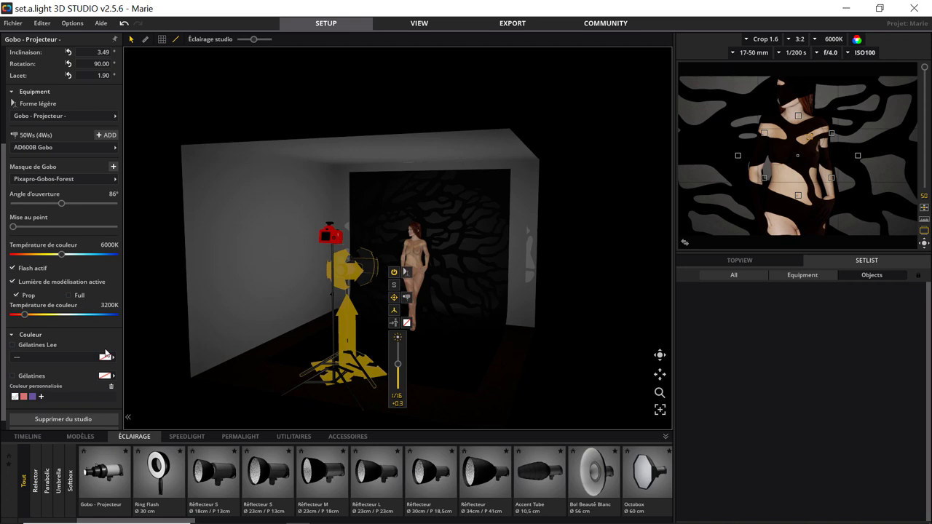
left_click(34, 437)
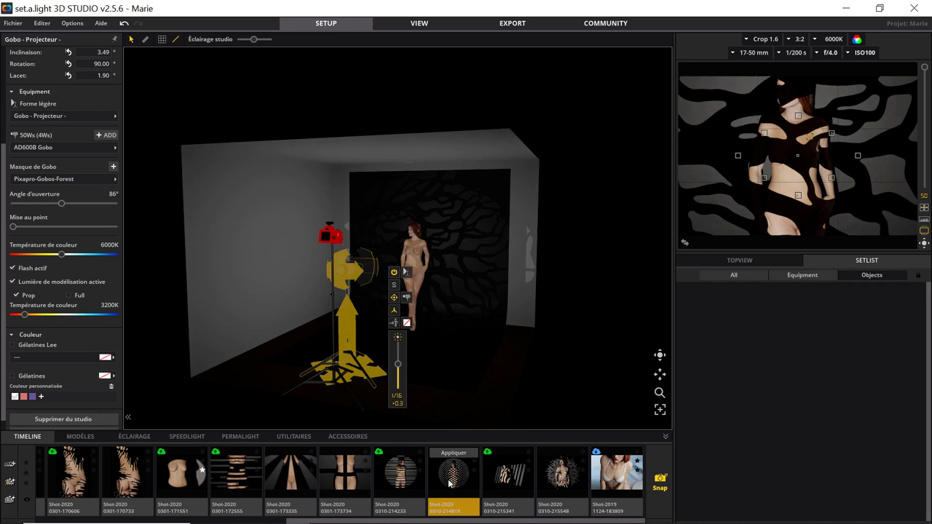
left_click(505, 482)
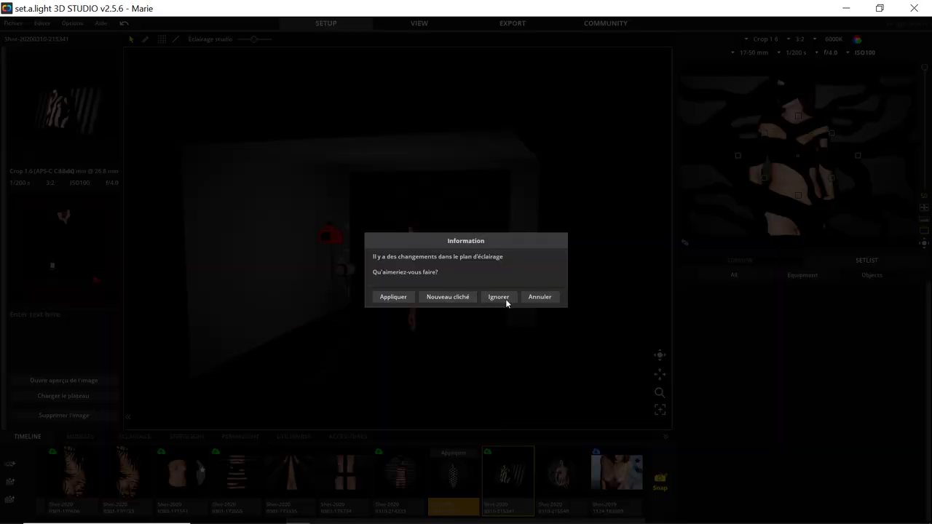
left_click(502, 299)
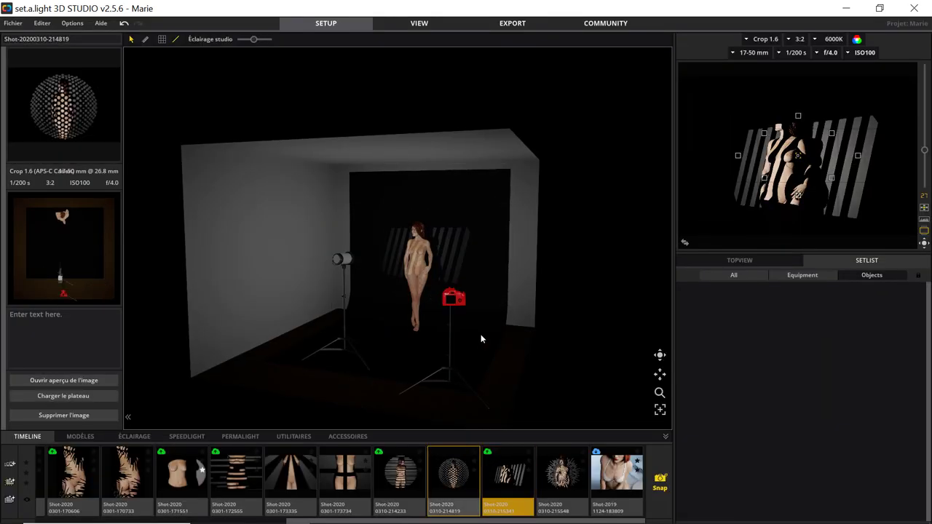
left_click(451, 480)
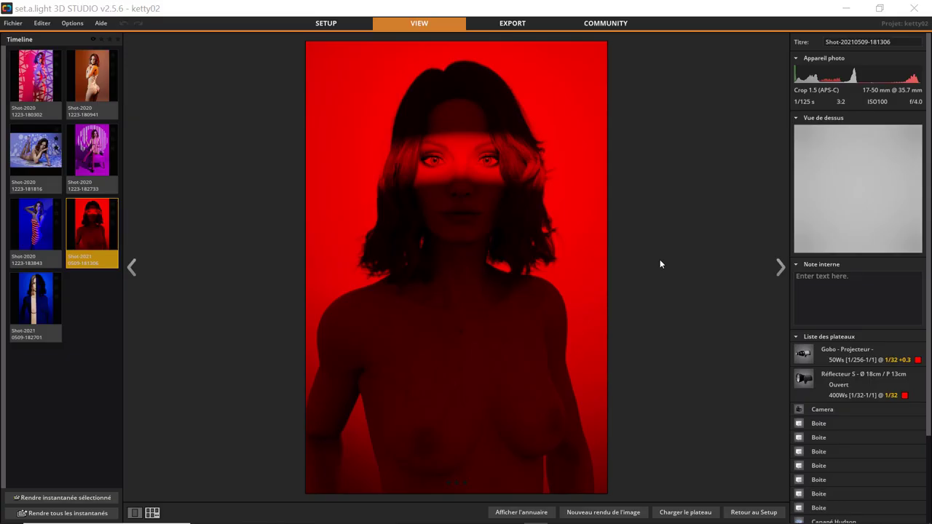
mouse_move(456, 268)
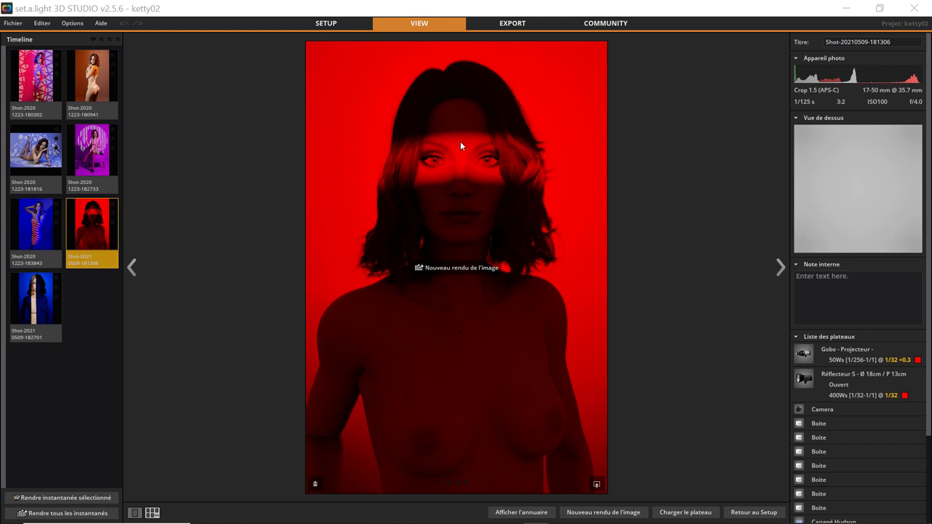
Step: Return to SETUP for the Pixapro-Gobos-Flare shot and orbit to see the sofa and backdrop
left_click(329, 26)
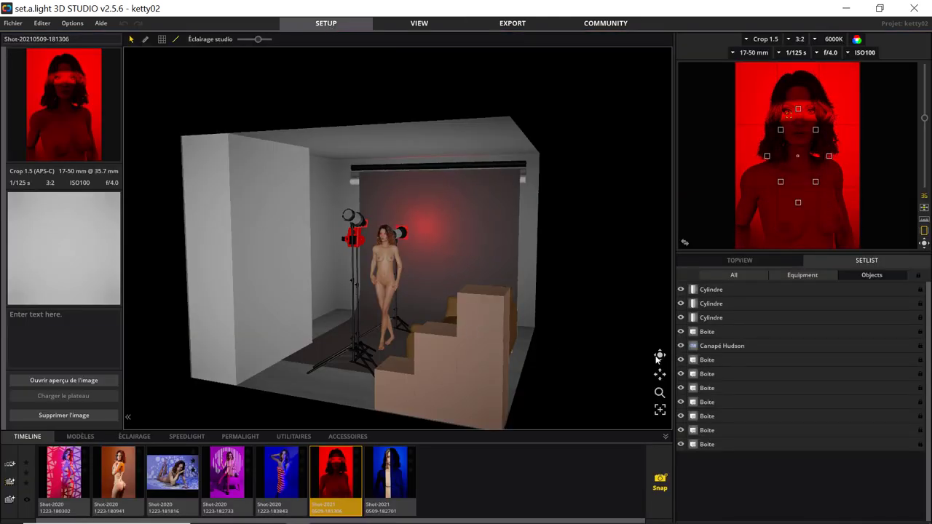
middle_click_drag(614, 382, 556, 391)
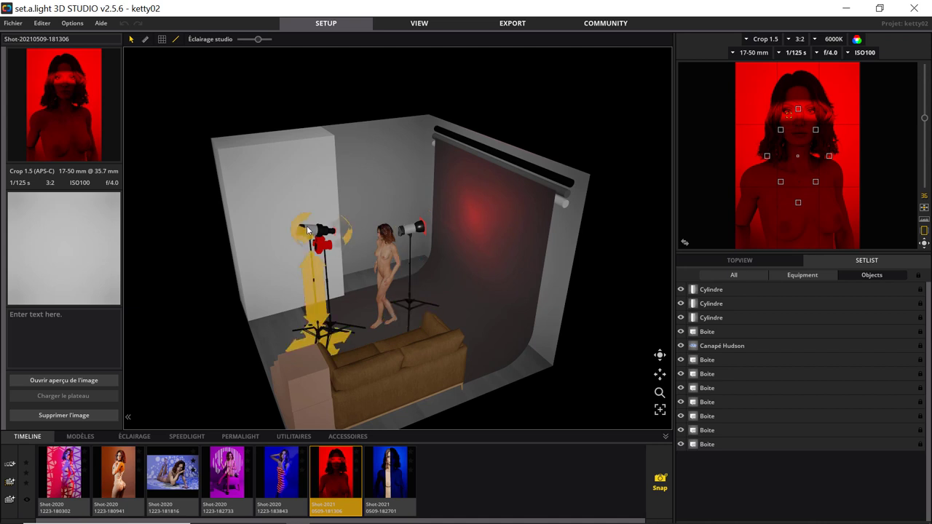
left_click(364, 233)
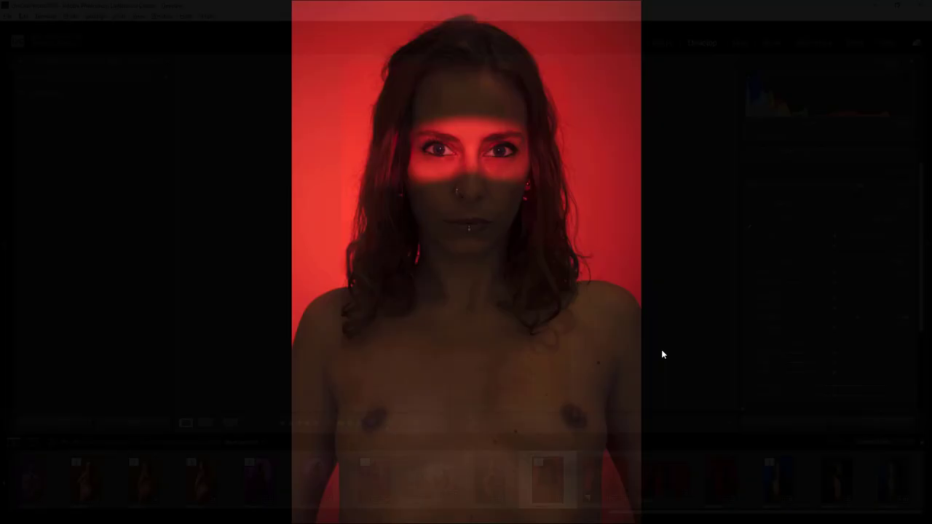
key("l")
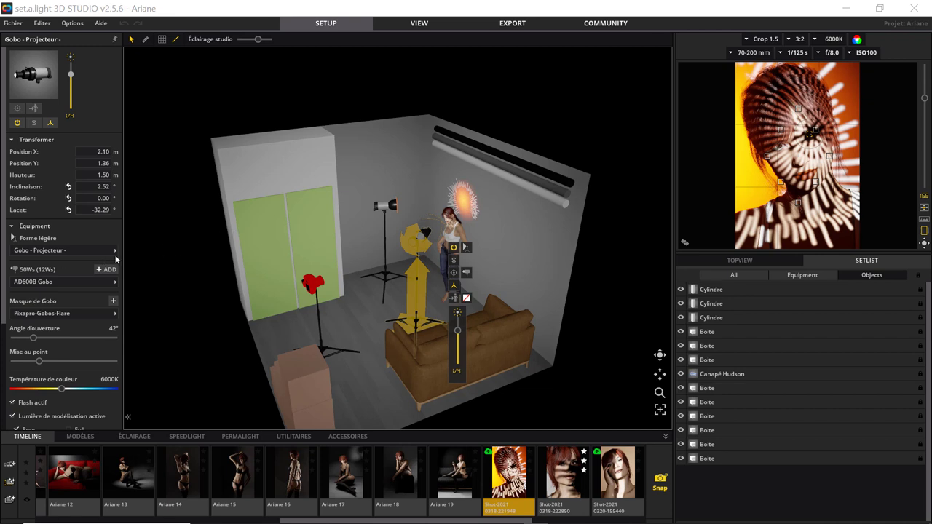
Step: Try gobo templates 10 (window grid) and 12 (single circle) on the projector
left_click(115, 313)
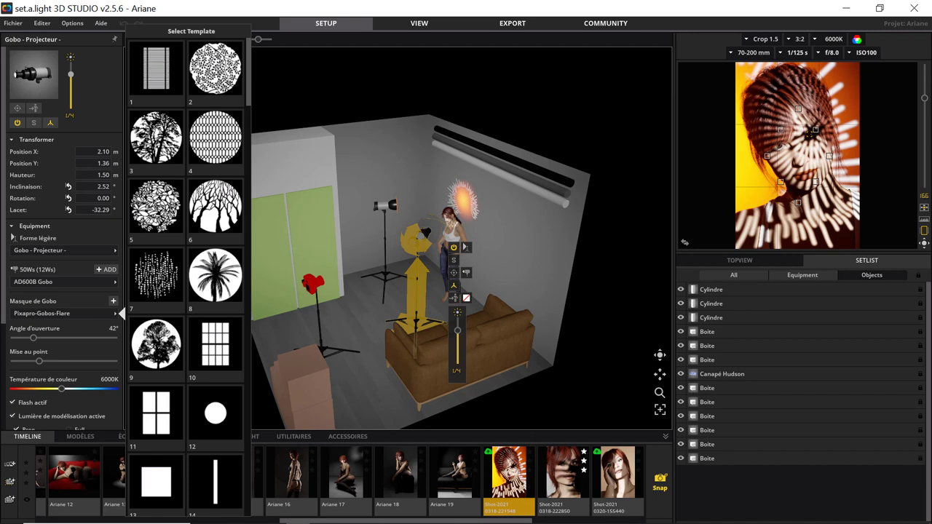
scroll(192, 215, "down", 3)
scroll(192, 215, "down", 3)
scroll(192, 215, "up", 2)
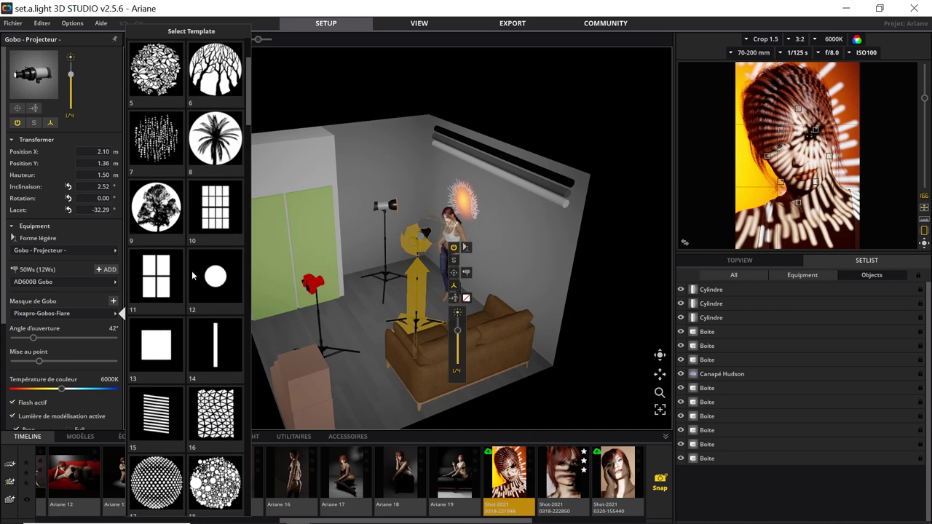
left_click(220, 240)
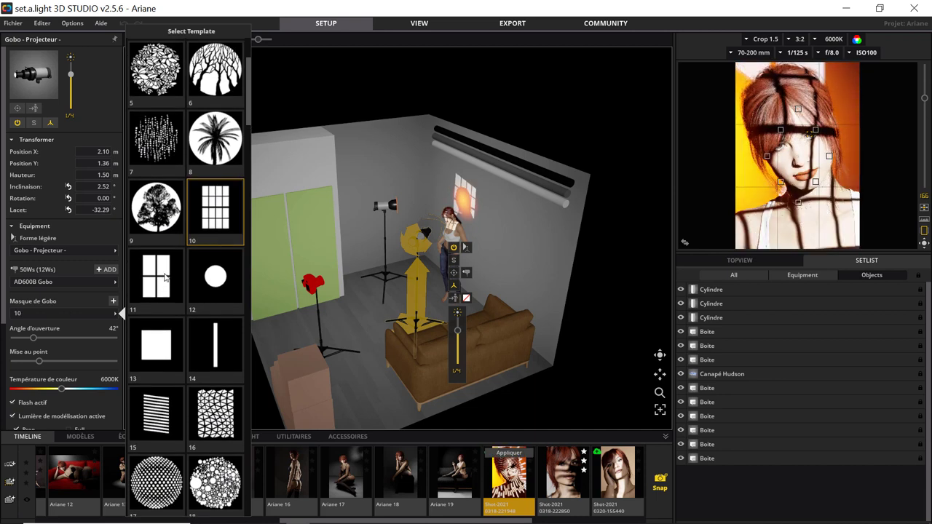
left_click(215, 293)
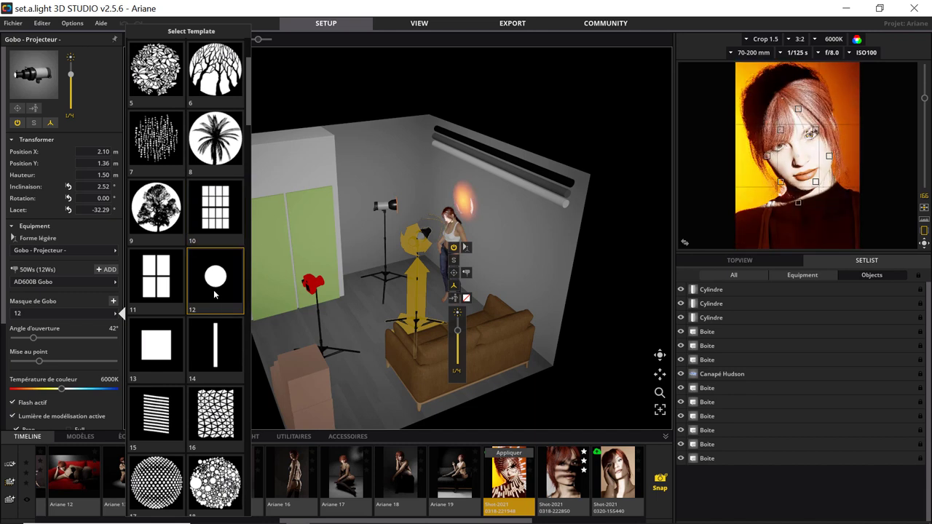
Step: Settle on horizontal stripes template 15 so stripes fall across the model's face at 42°
left_click(166, 417)
scroll(216, 376, "down", 4)
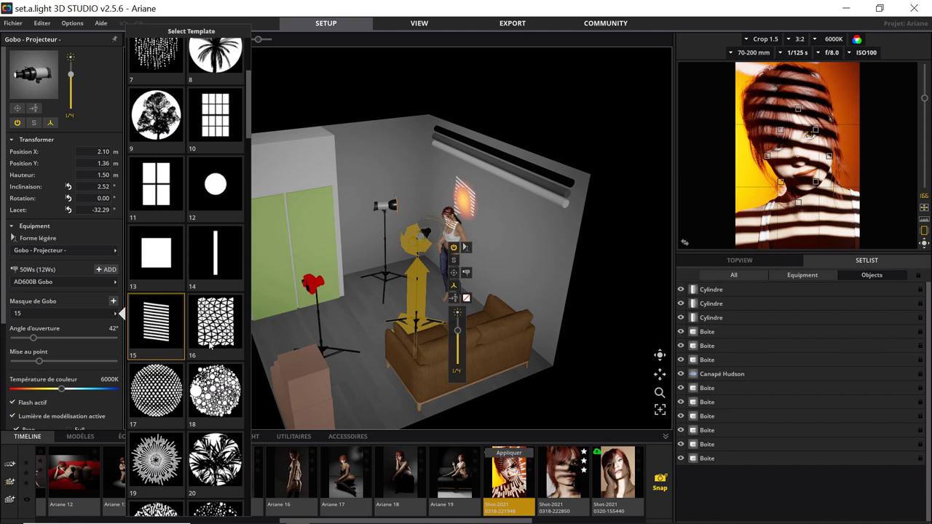
scroll(212, 343, "down", 2)
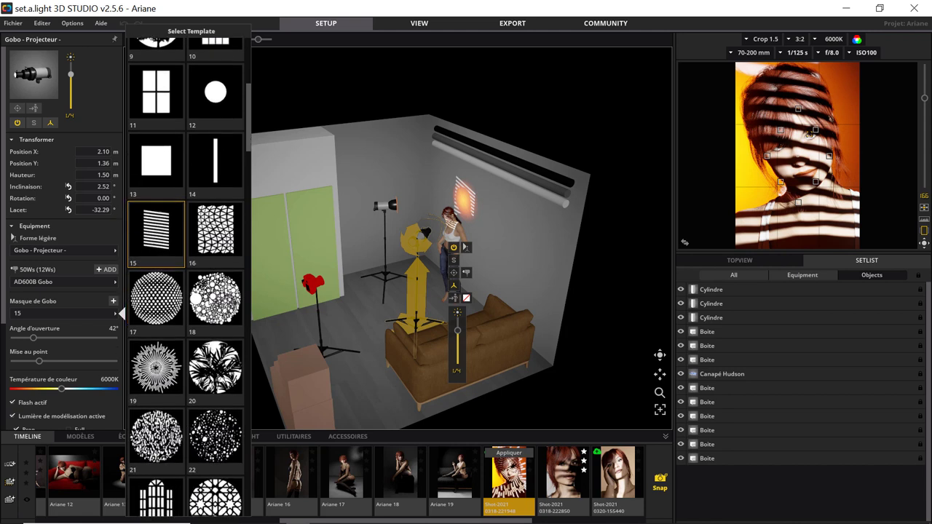
scroll(207, 301, "down", 2)
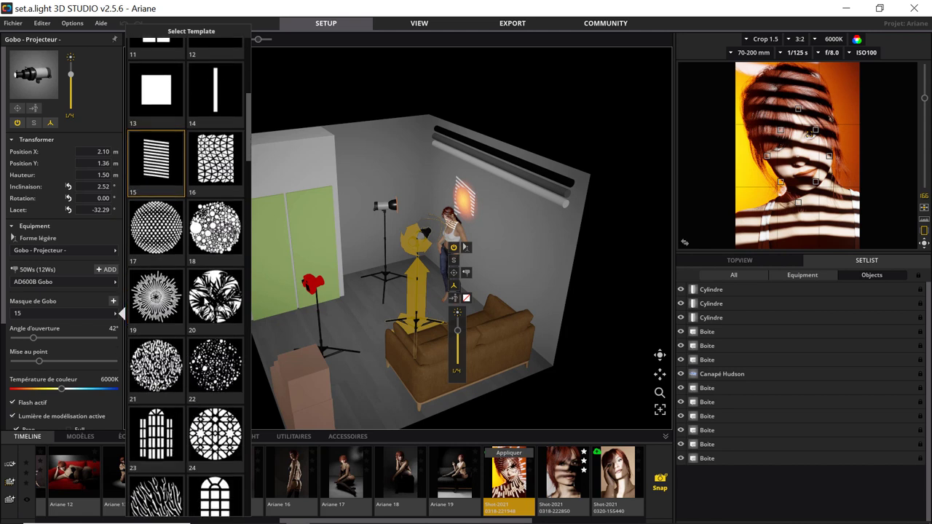
scroll(207, 299, "down", 2)
scroll(206, 301, "down", 2)
scroll(206, 301, "down", 2)
scroll(205, 302, "down", 2)
scroll(204, 303, "down", 2)
scroll(204, 302, "down", 2)
scroll(204, 302, "down", 2)
scroll(204, 302, "down", 2)
scroll(204, 301, "down", 2)
scroll(204, 301, "down", 2)
scroll(204, 301, "down", 2)
scroll(204, 300, "down", 2)
scroll(204, 301, "down", 2)
scroll(204, 302, "down", 1)
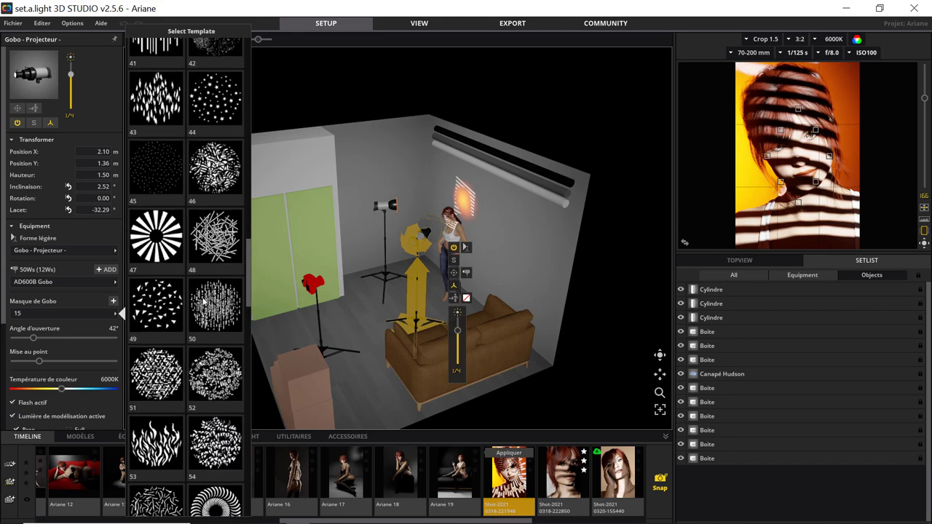